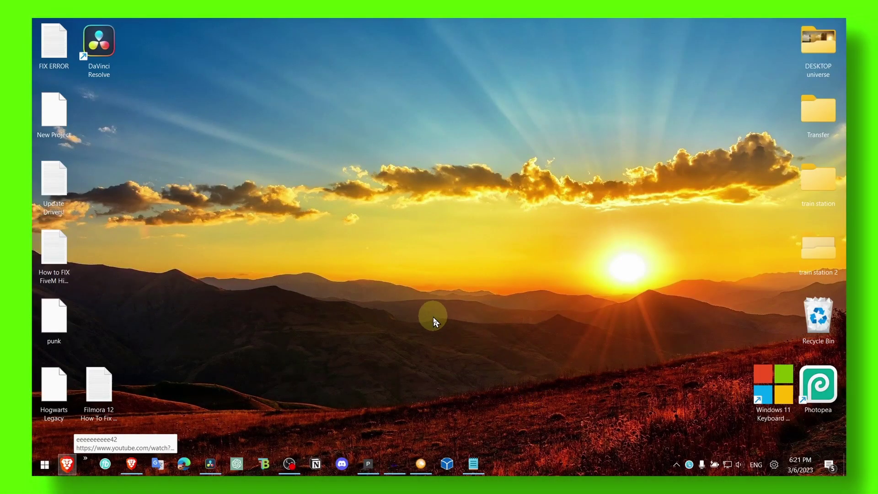
- Bring back the Notepad title note, deselect its text, and hide Notepad to show the desktop
{"action": "left_click", "coordinate": [475, 463]}
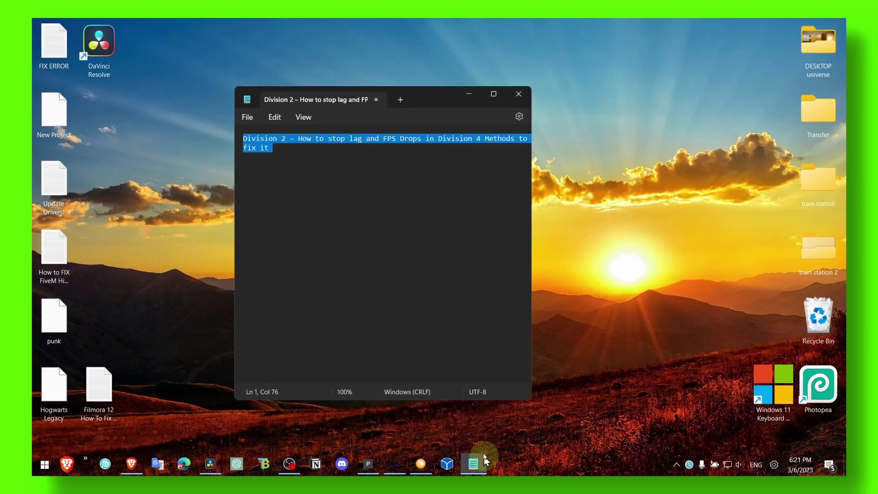
{"action": "left_click", "coordinate": [340, 147]}
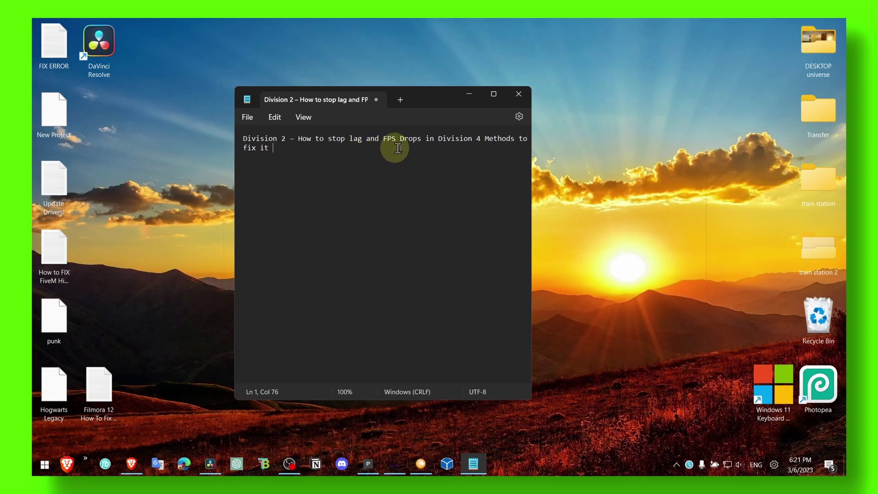
{"action": "left_click", "coordinate": [466, 95]}
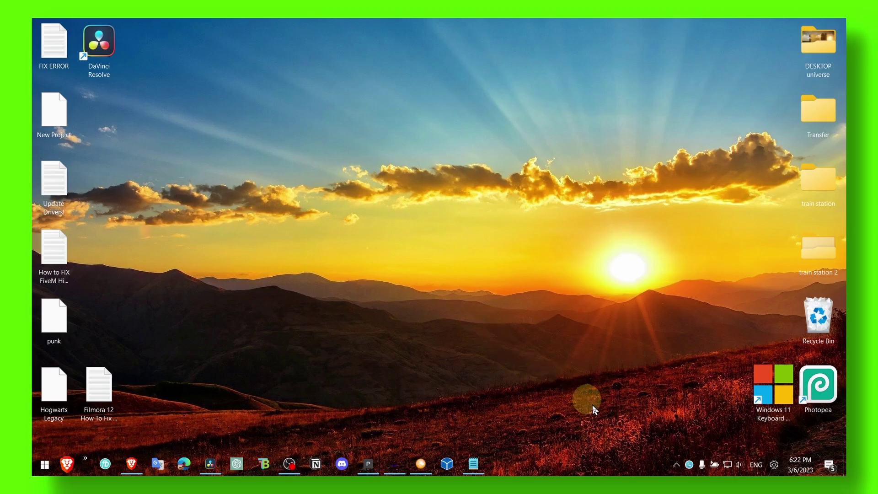
- Quit the TranslucentTB background app from the hidden tray icons
{"action": "left_click", "coordinate": [676, 464]}
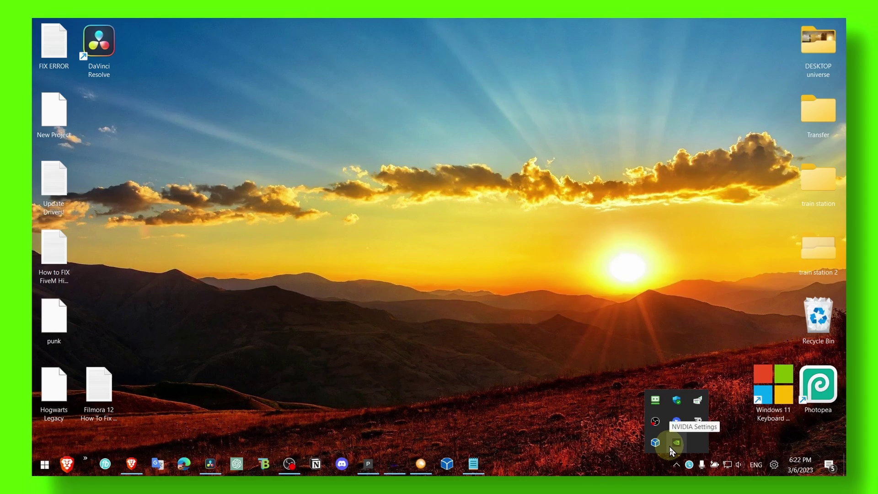
{"action": "right_click", "coordinate": [672, 444]}
{"action": "key", "text": "Escape"}
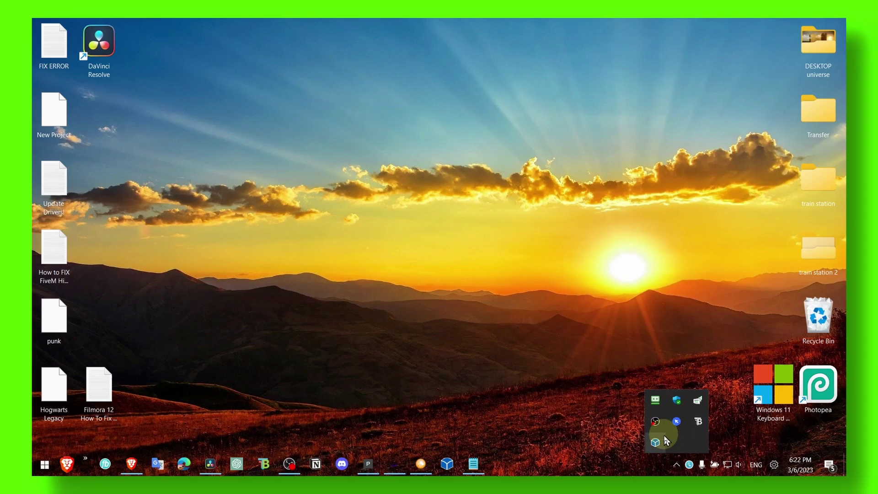
{"action": "right_click", "coordinate": [697, 421]}
{"action": "left_click", "coordinate": [707, 414]}
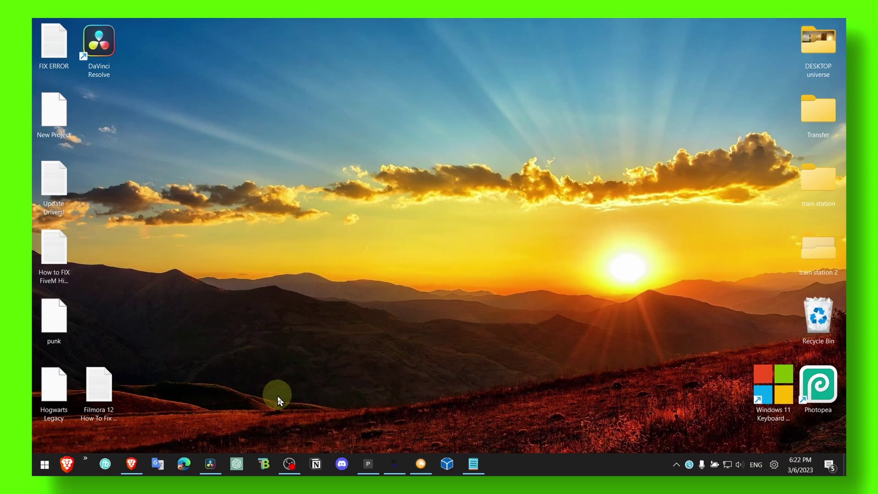
- Search 'perfo' and open 'Adjust the appearance and performance of Windows'
{"action": "key", "text": "super+s"}
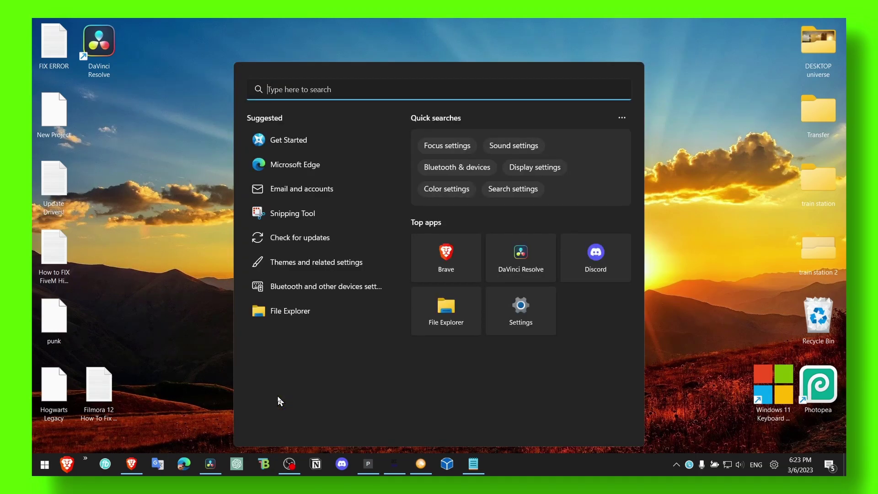
{"action": "type", "text": "ad"}
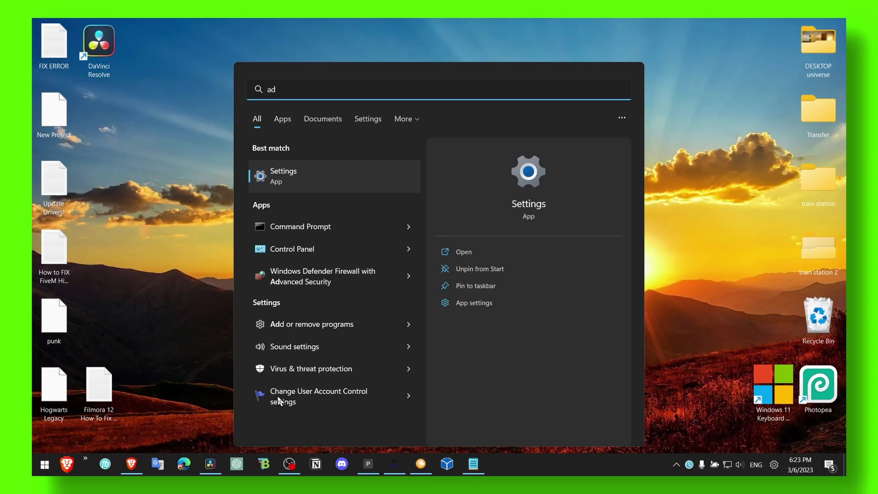
{"action": "key", "text": "BackSpace"}
{"action": "key", "text": "BackSpace"}
{"action": "type", "text": "perfo"}
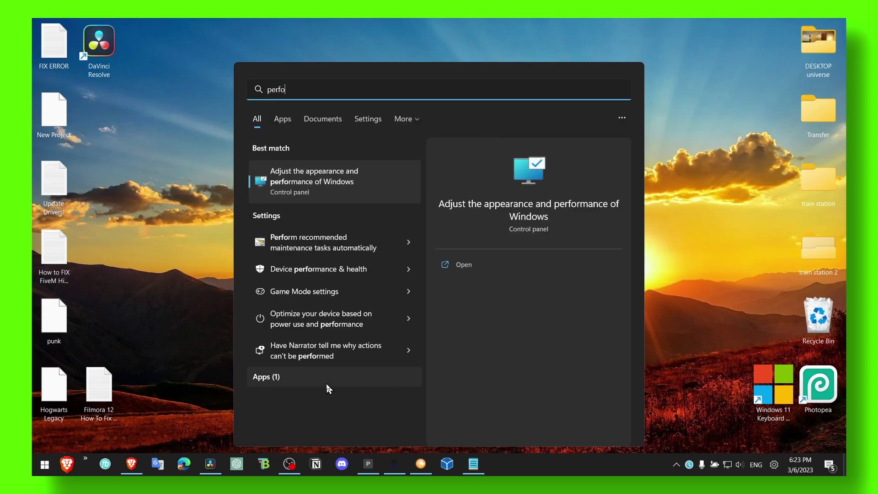
{"action": "left_click", "coordinate": [339, 183]}
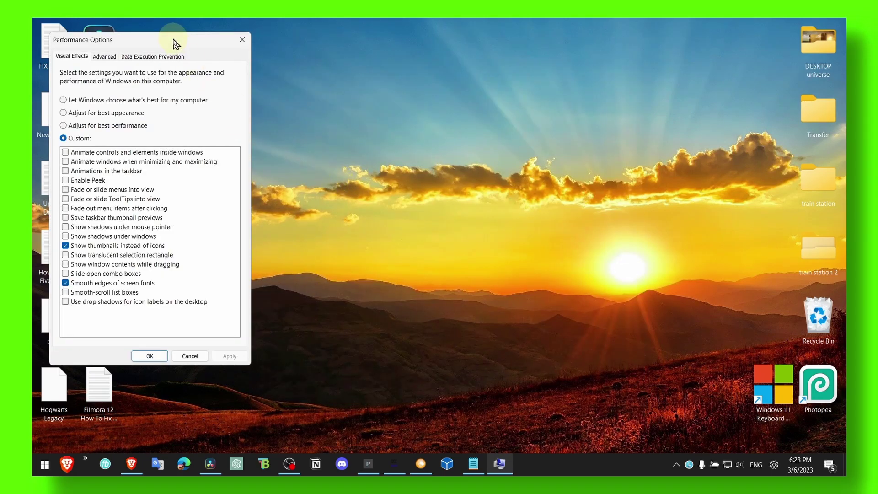
- Center Performance Options, keep 'Show thumbnails instead of icons' ticked, and dismiss Glassbrick's already-running notice
{"action": "left_click_drag", "start_coordinate": [175, 44], "coordinate": [434, 67]}
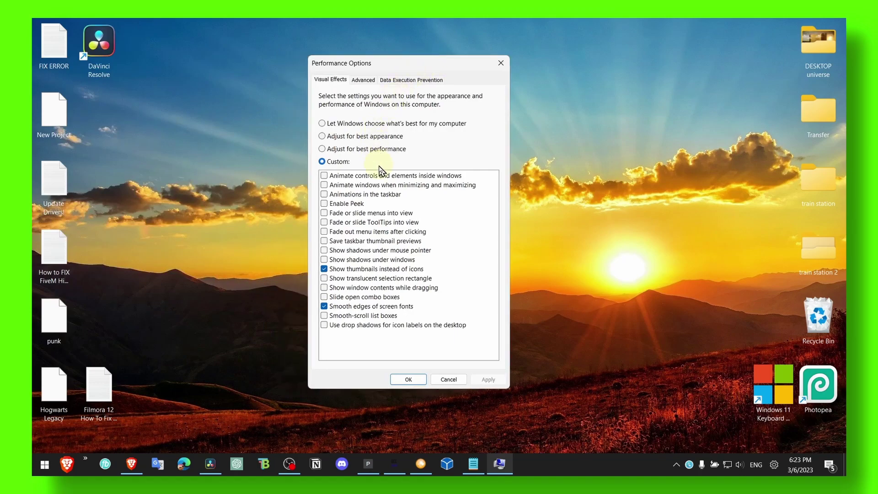
{"action": "left_click", "coordinate": [324, 268]}
{"action": "left_click", "coordinate": [450, 464]}
{"action": "left_click", "coordinate": [494, 279]}
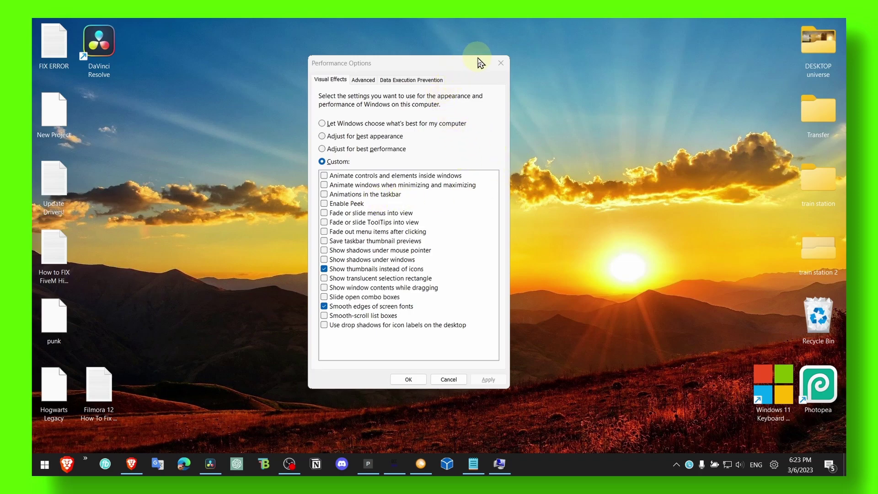
- Close Performance Options and review the Colors page in Personalization settings
{"action": "left_click", "coordinate": [501, 63]}
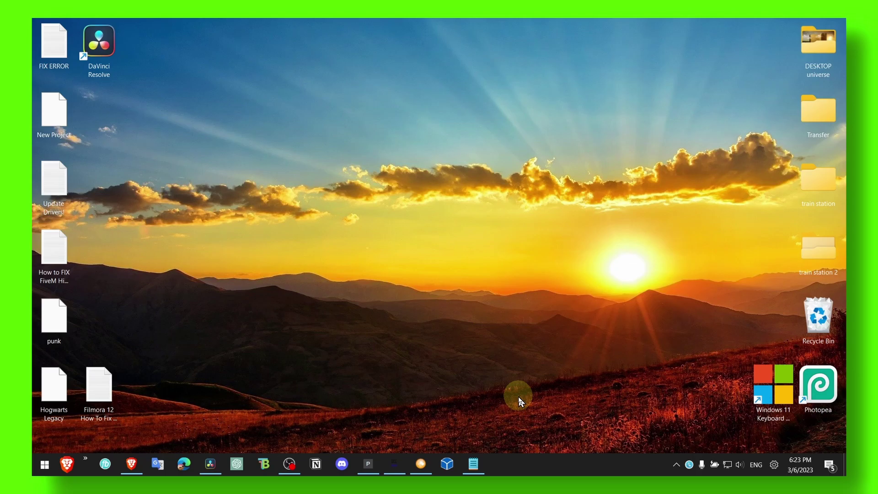
{"action": "right_click", "coordinate": [424, 253]}
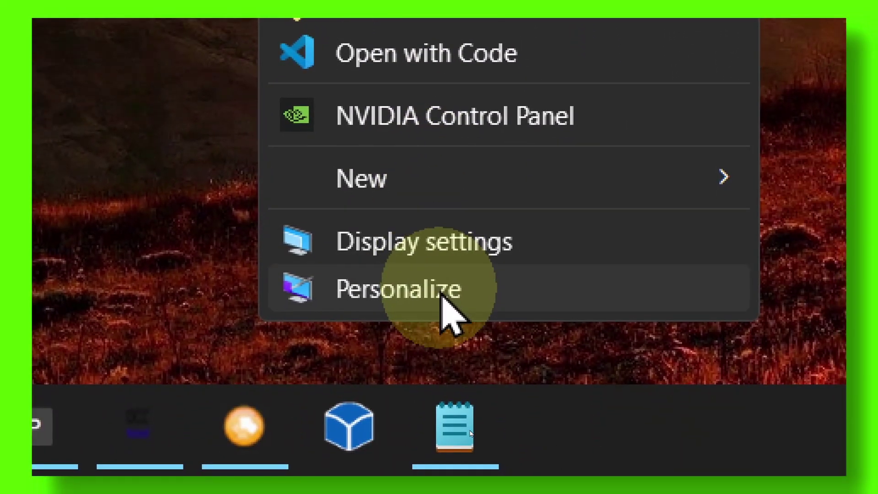
{"action": "left_click", "coordinate": [468, 399]}
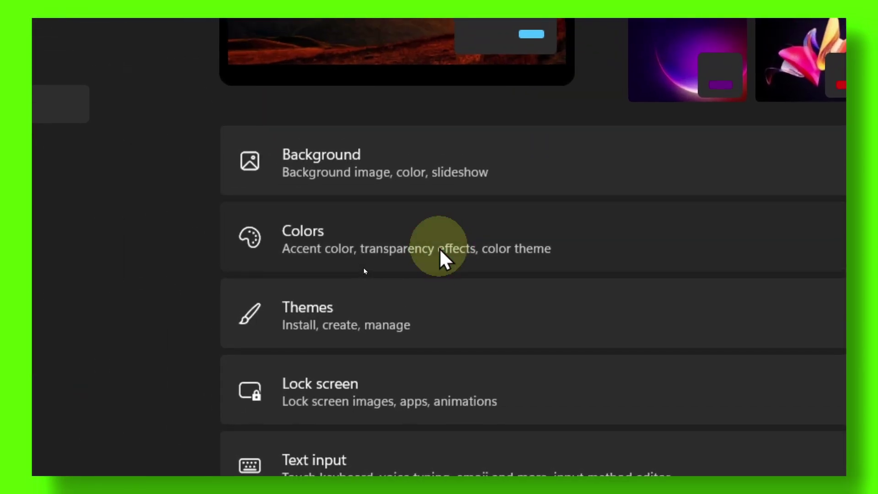
{"action": "left_click", "coordinate": [258, 205]}
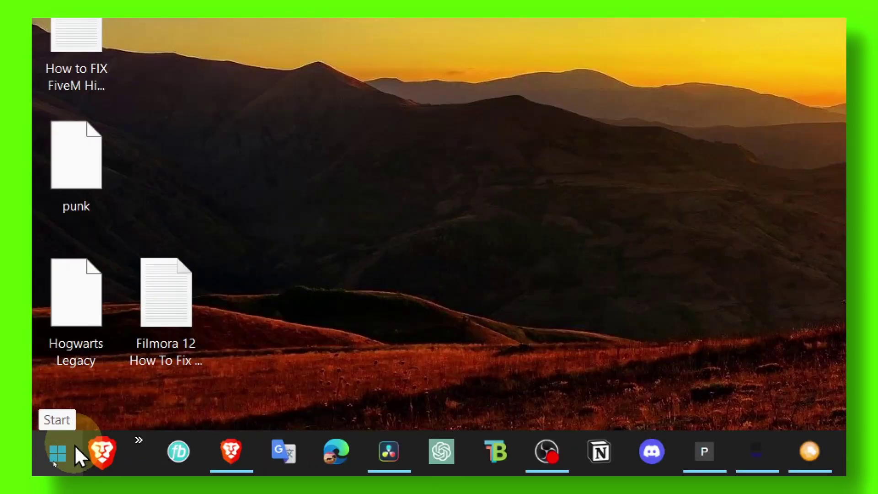
- Open Settings from the Start context menu and go to System > Storage > Temporary files
{"action": "right_click", "coordinate": [49, 459]}
{"action": "left_click", "coordinate": [132, 243]}
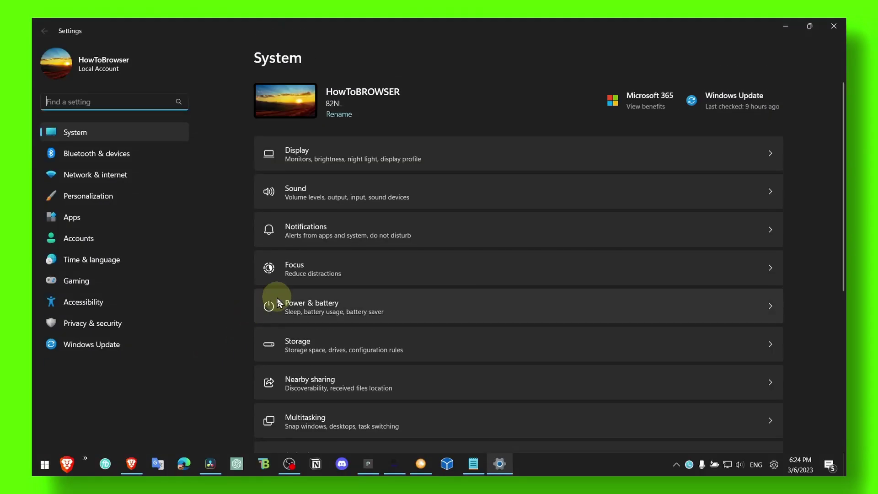
{"action": "scroll", "coordinate": [495, 228], "scroll_direction": "down", "scroll_amount": 5}
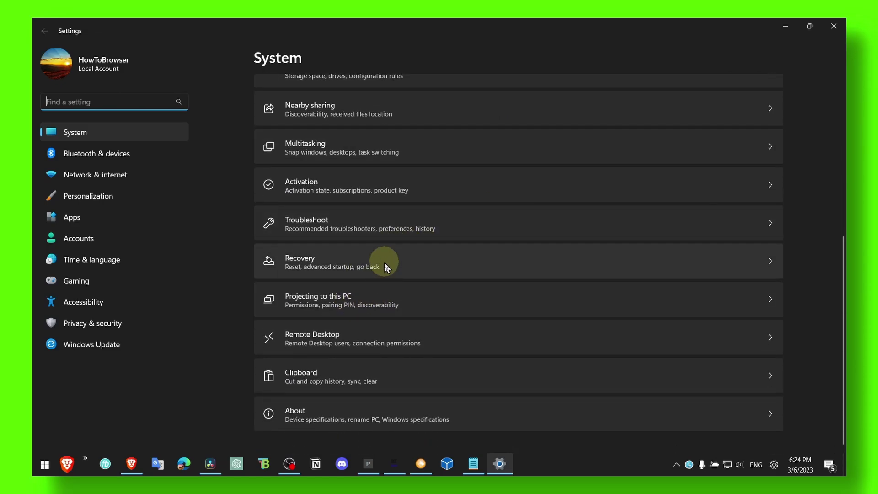
{"action": "scroll", "coordinate": [384, 208], "scroll_direction": "up", "scroll_amount": 4}
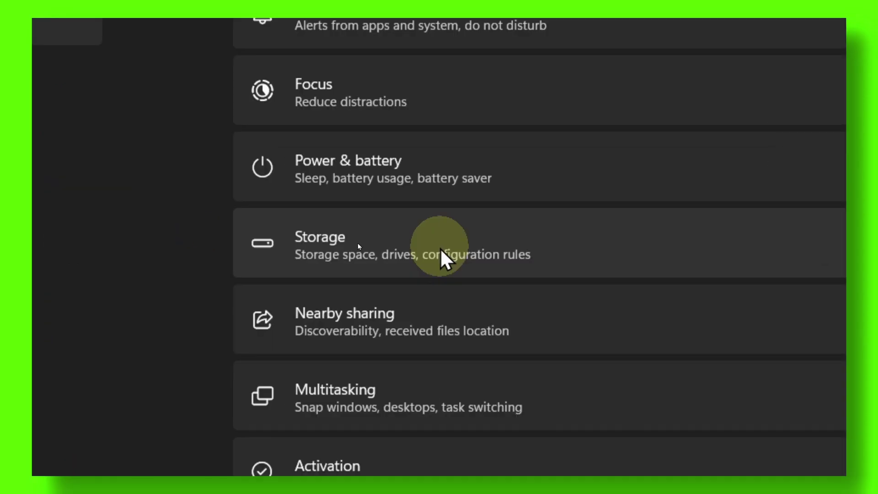
{"action": "left_click", "coordinate": [358, 245]}
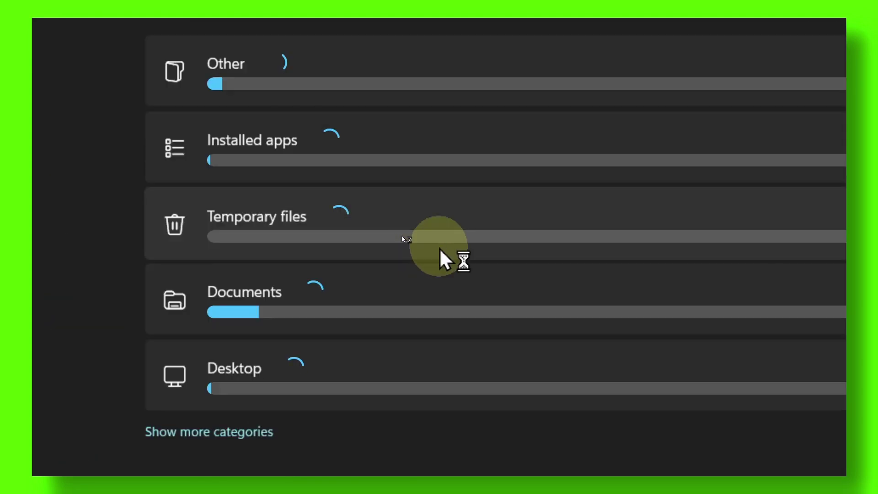
{"action": "left_click", "coordinate": [440, 251]}
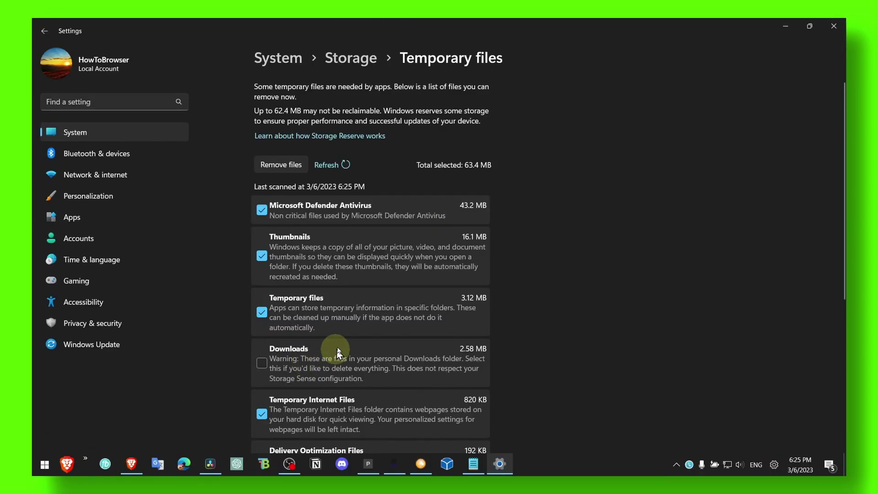
- Permanently remove the selected 63.4 MB of temporary files, then minimize Settings
{"action": "scroll", "coordinate": [338, 352], "scroll_direction": "down", "scroll_amount": 3}
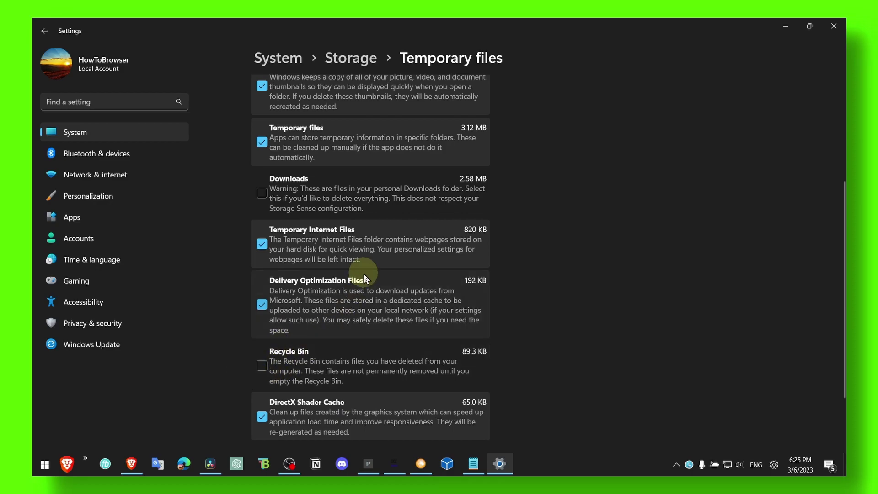
{"action": "scroll", "coordinate": [365, 278], "scroll_direction": "up", "scroll_amount": 3}
{"action": "left_click", "coordinate": [292, 165]}
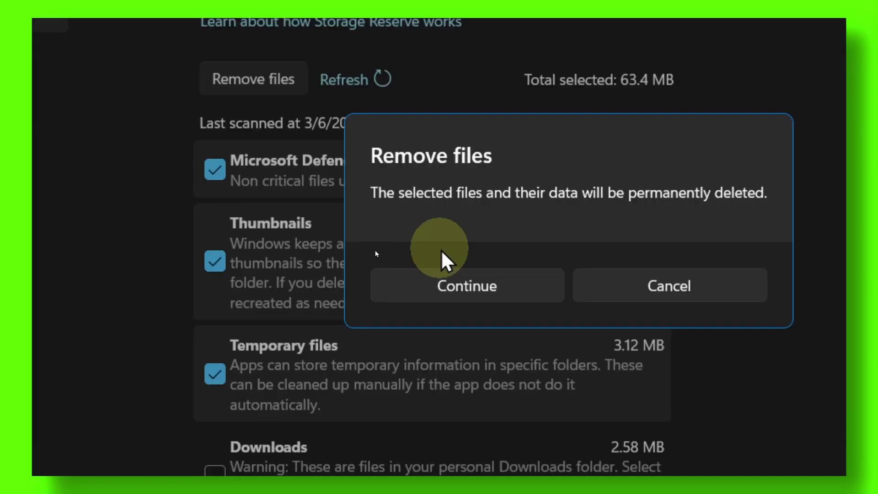
{"action": "left_click", "coordinate": [457, 282]}
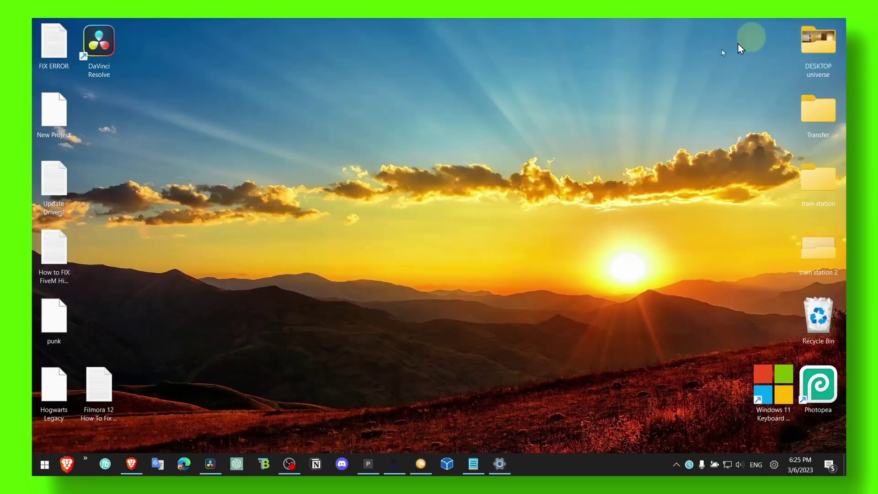
{"action": "left_click", "coordinate": [793, 25]}
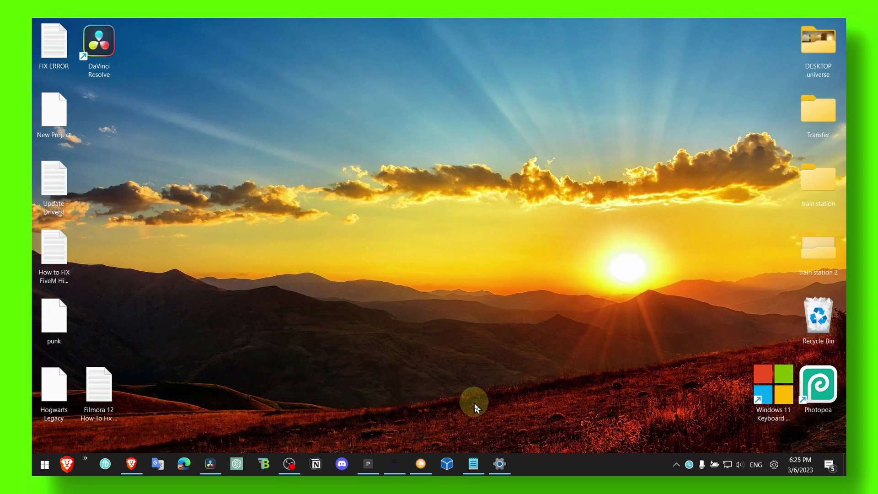
- Restore the Settings window from the taskbar and close it with Alt+F4
{"action": "left_click", "coordinate": [499, 464]}
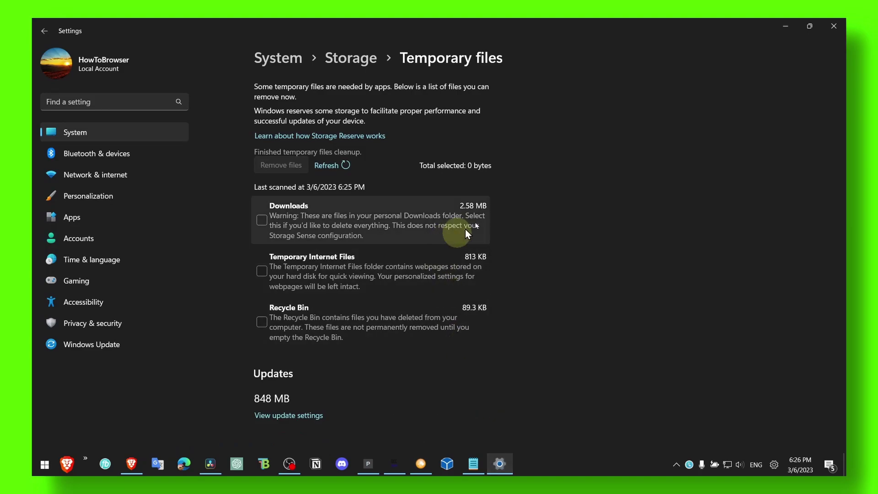
{"action": "key", "text": "alt+F4"}
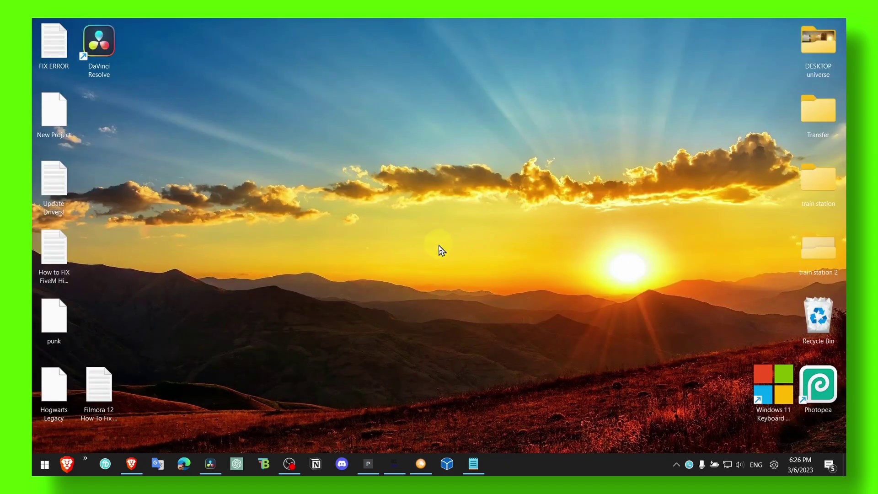